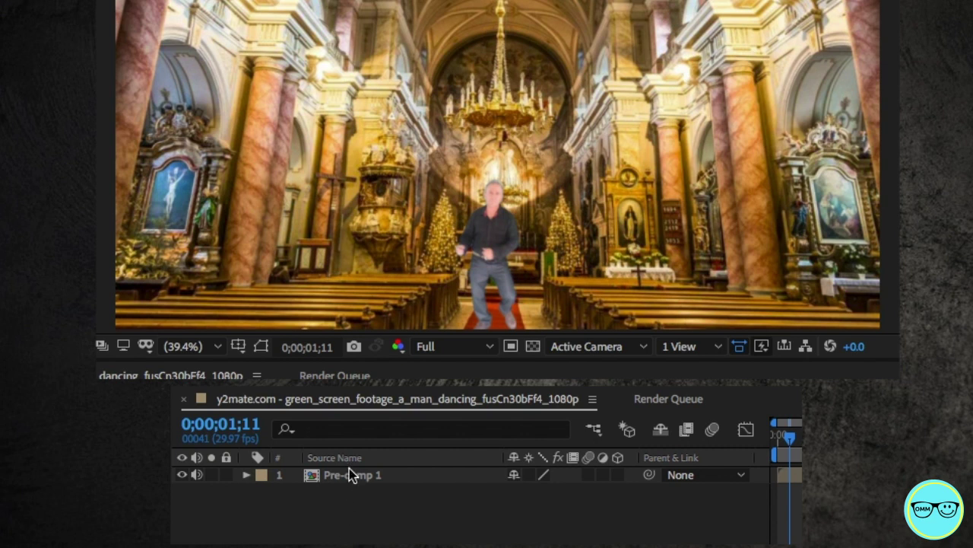
- Duplicate the Pre-comp 1 layer and draw a closed Pen mask around the dancing man on the upper copy
{"action": "left_click", "coordinate": [350, 470]}
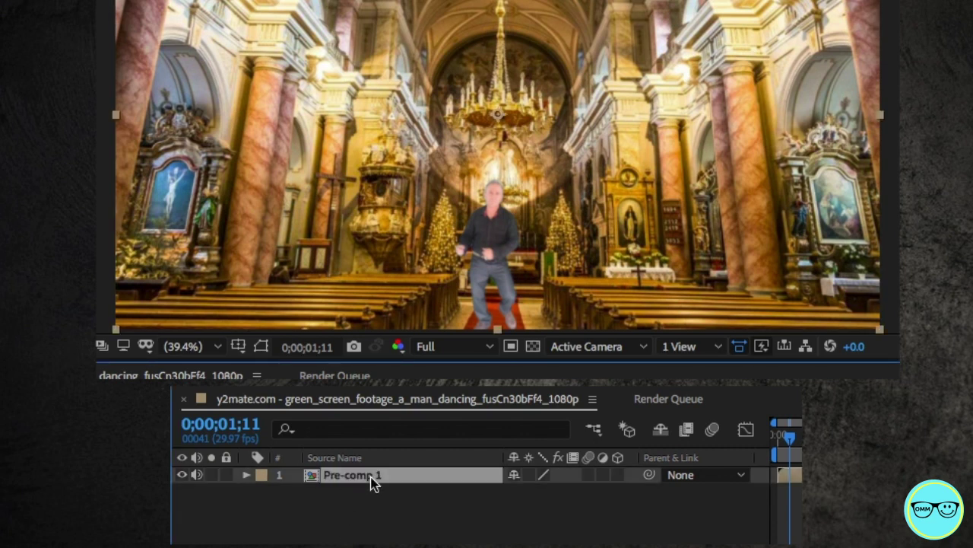
{"action": "key", "text": "ctrl+d"}
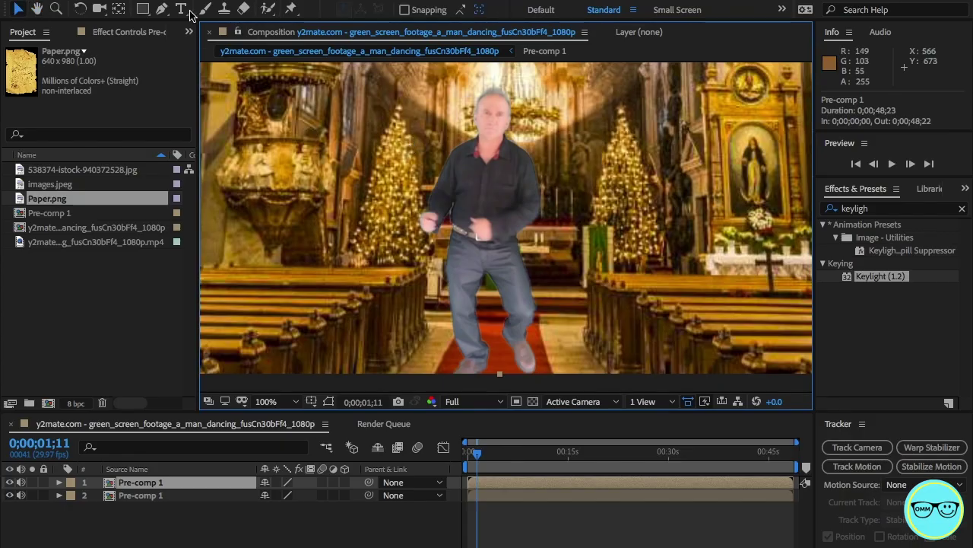
{"action": "left_click", "coordinate": [161, 8]}
{"action": "left_click", "coordinate": [478, 76]}
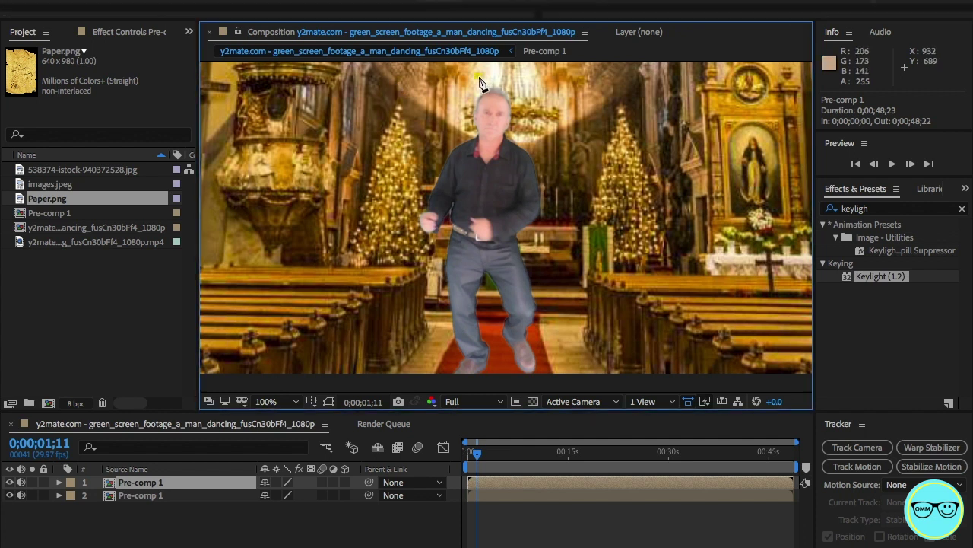
{"action": "left_click", "coordinate": [464, 133]}
{"action": "left_click", "coordinate": [418, 190]}
{"action": "left_click", "coordinate": [414, 247]}
{"action": "left_click", "coordinate": [440, 332]}
{"action": "left_click_drag", "start_coordinate": [448, 389], "coordinate": [458, 391]}
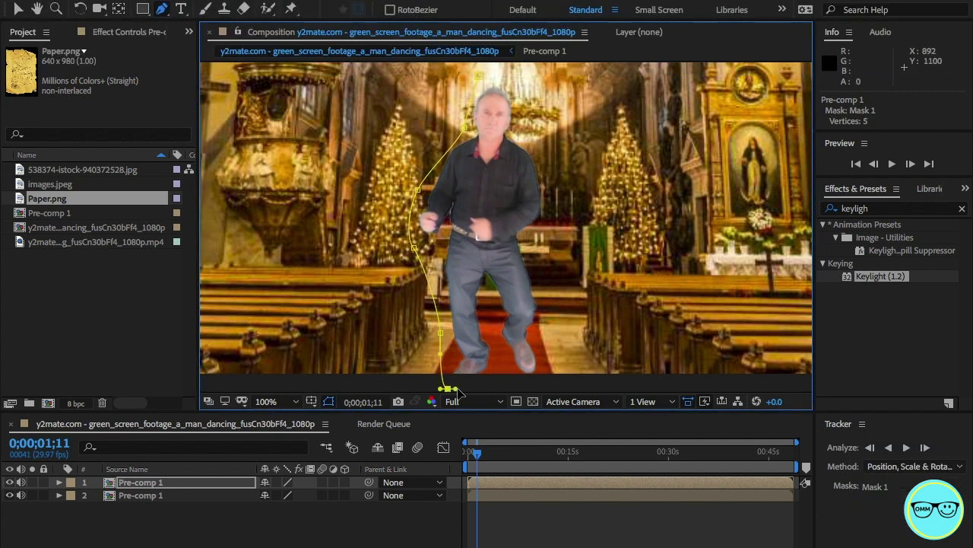
{"action": "left_click", "coordinate": [494, 73]}
{"action": "left_click_drag", "start_coordinate": [478, 76], "coordinate": [458, 99]}
{"action": "key", "text": "comma"}
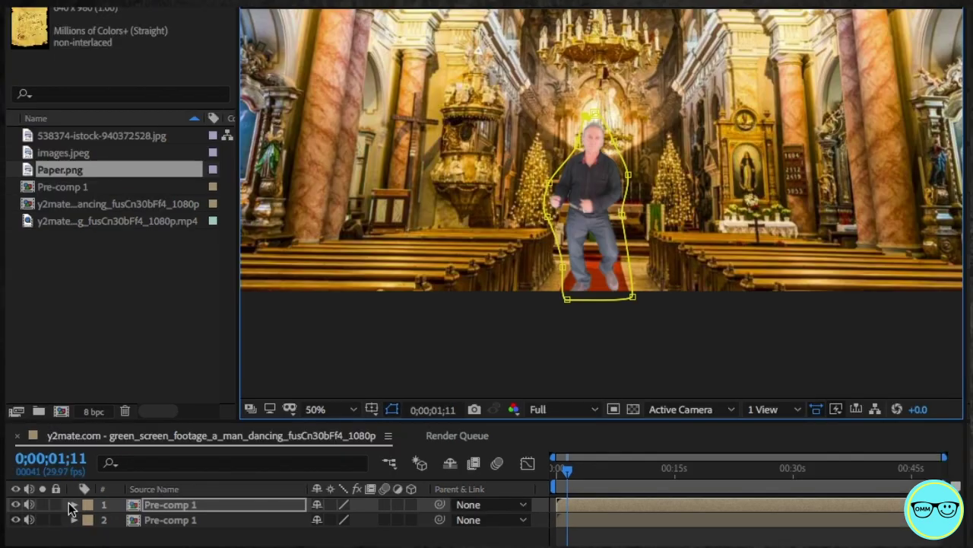
- Keyframe the Mask Path of the upper Pre-comp 1 layer, reshaping Mask 1 around the man at 0;00;14;23
{"action": "key", "text": "period"}
{"action": "left_click", "coordinate": [145, 482]}
{"action": "key", "text": "m"}
{"action": "key", "text": "m"}
{"action": "left_click_drag", "start_coordinate": [204, 412], "coordinate": [204, 398]}
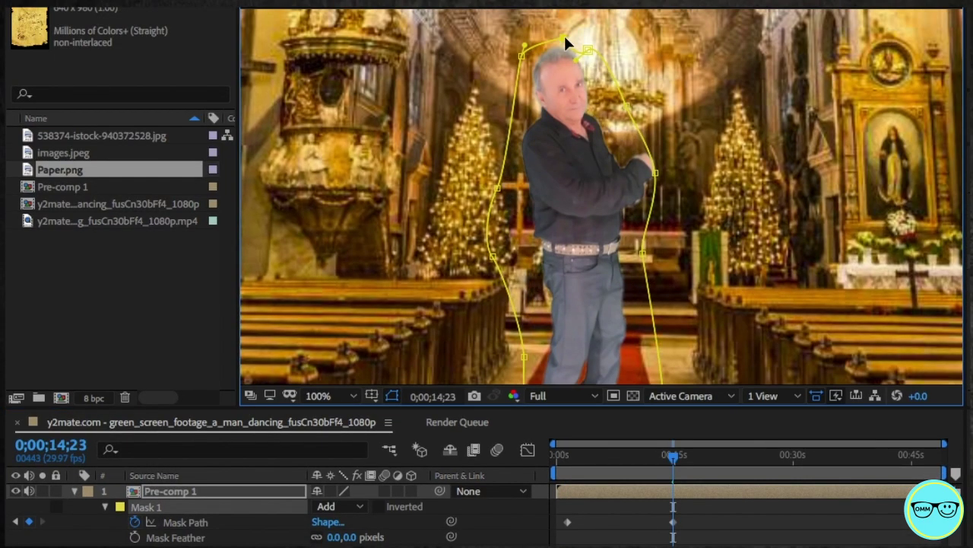
{"action": "left_click_drag", "start_coordinate": [643, 152], "coordinate": [664, 176]}
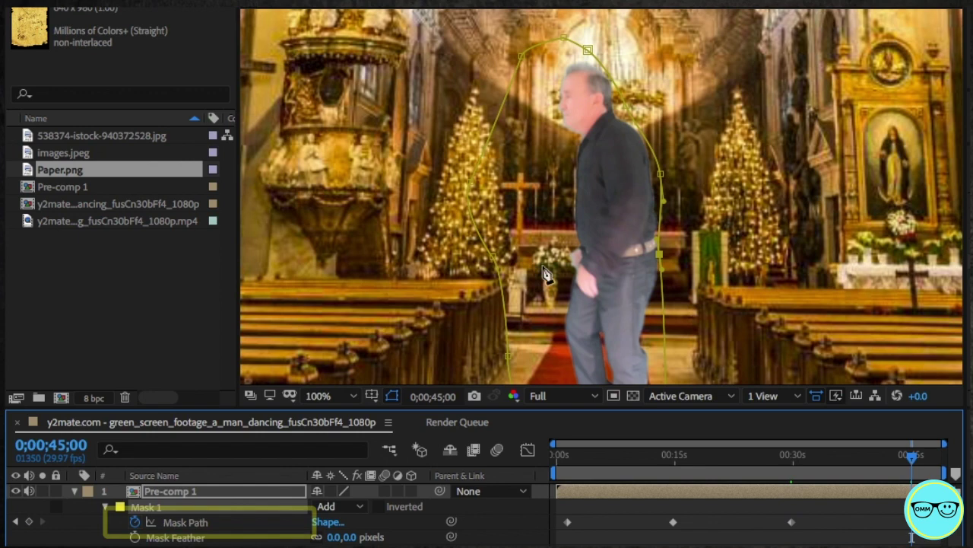
- Reshape Mask 1 to fit the man at 0;00;45;00 and increase its Mask Feather
{"action": "left_click_drag", "start_coordinate": [533, 171], "coordinate": [549, 140]}
{"action": "left_click_drag", "start_coordinate": [660, 174], "coordinate": [668, 171]}
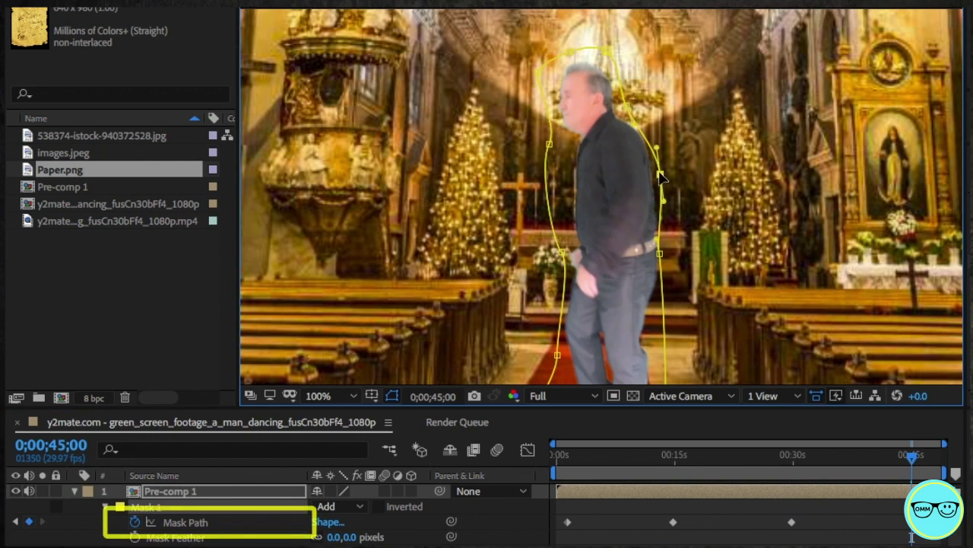
{"action": "left_click_drag", "start_coordinate": [660, 253], "coordinate": [670, 252]}
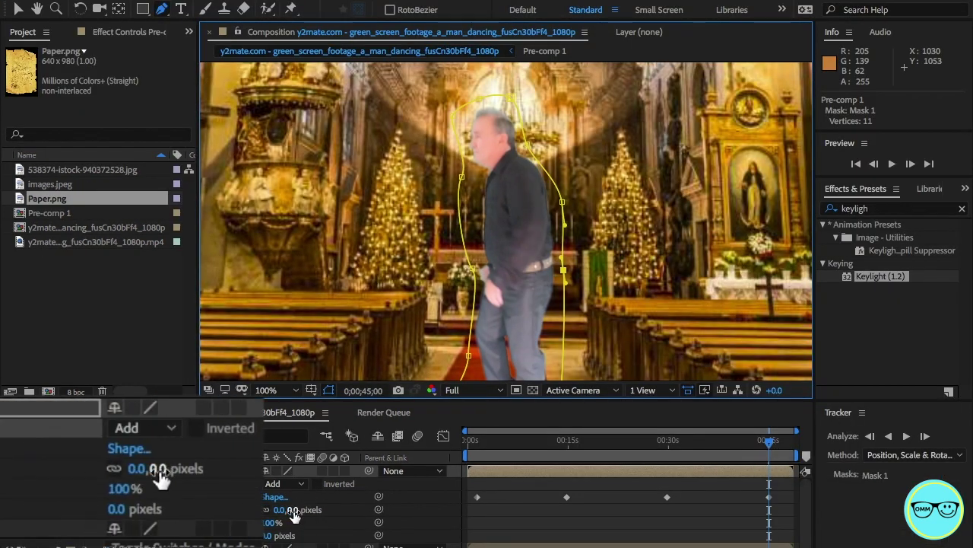
{"action": "left_click_drag", "start_coordinate": [294, 516], "coordinate": [370, 516]}
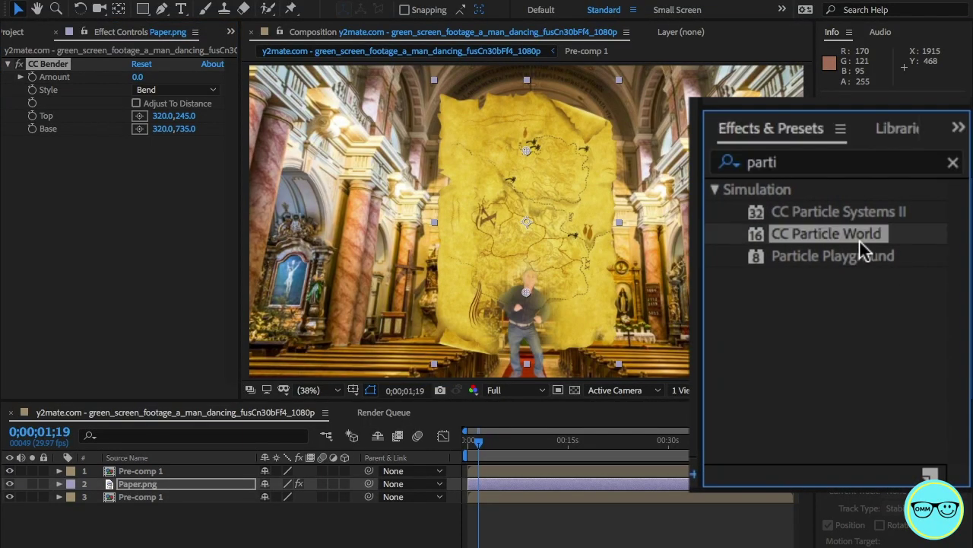
- Apply the CC Particle World effect to the uppermost Pre-comp 1 layer and preview the particles
{"action": "left_click_drag", "start_coordinate": [864, 247], "coordinate": [182, 471]}
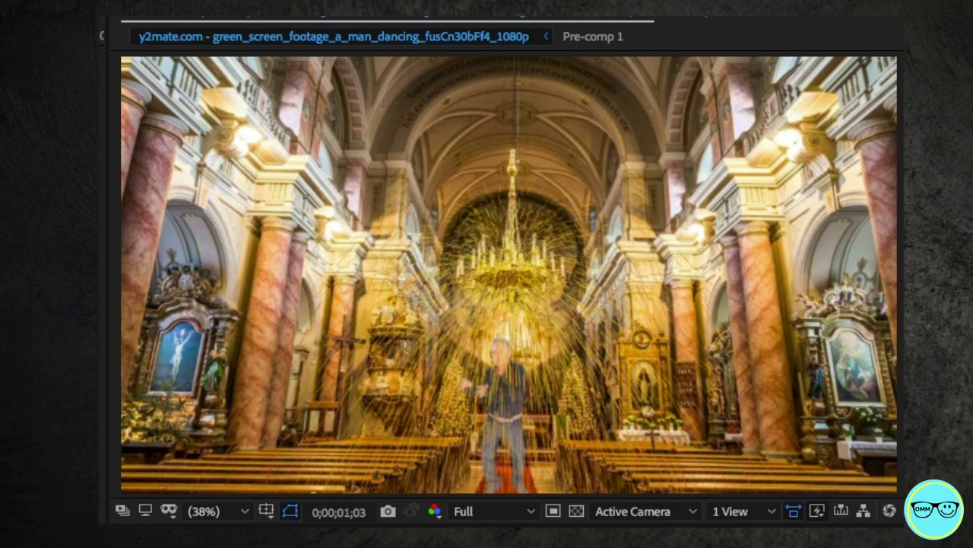
{"action": "key", "text": "space"}
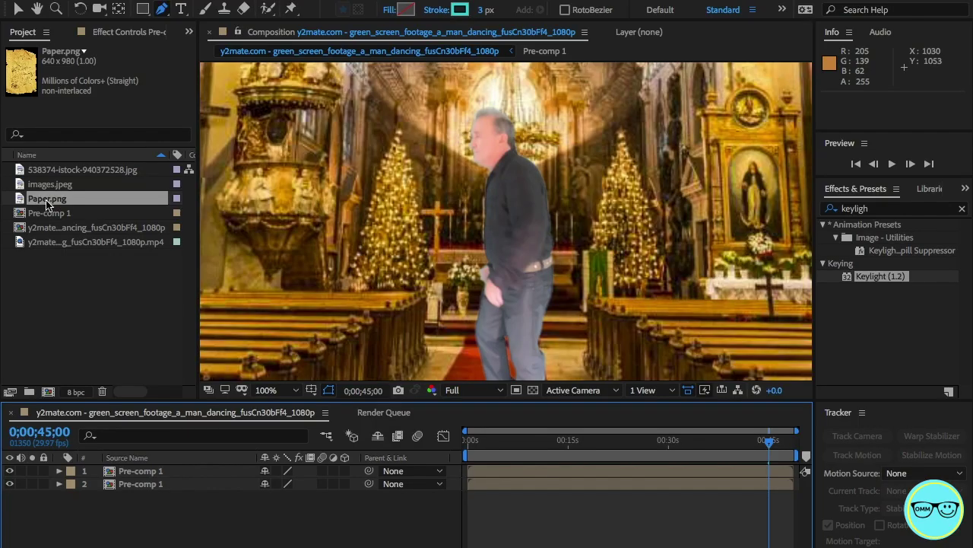
- Place Paper.png between the two Pre-comp 1 layers and hide it
{"action": "left_click_drag", "start_coordinate": [46, 204], "coordinate": [171, 481]}
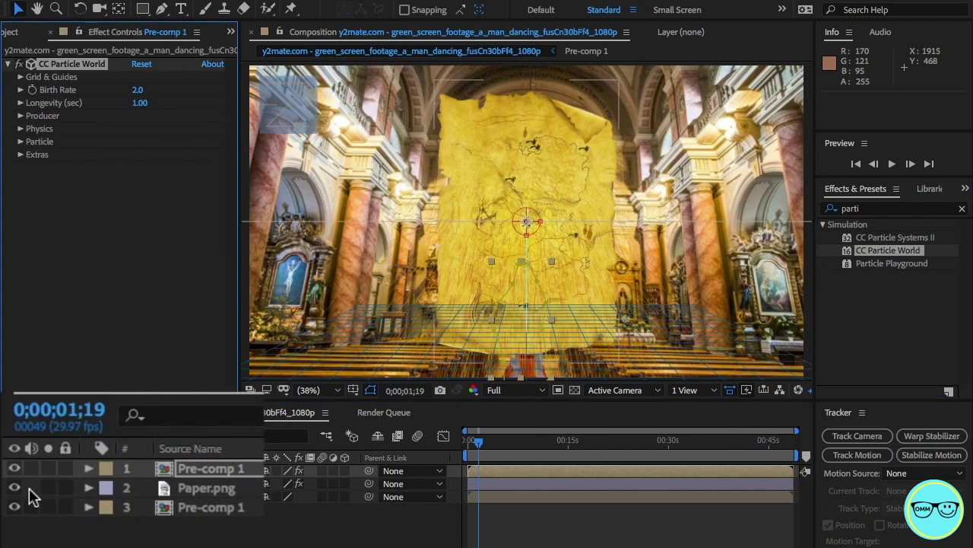
{"action": "left_click", "coordinate": [14, 488]}
- Set the Particle Type of CC Particle World on the upper Pre-comp 1 layer to Textured QuadPoly
{"action": "left_click", "coordinate": [183, 470]}
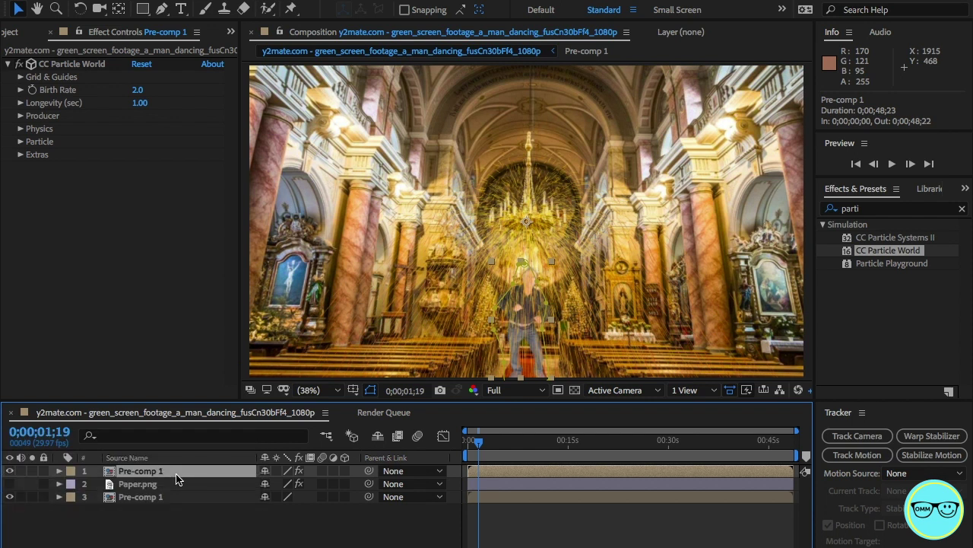
{"action": "left_click", "coordinate": [22, 115]}
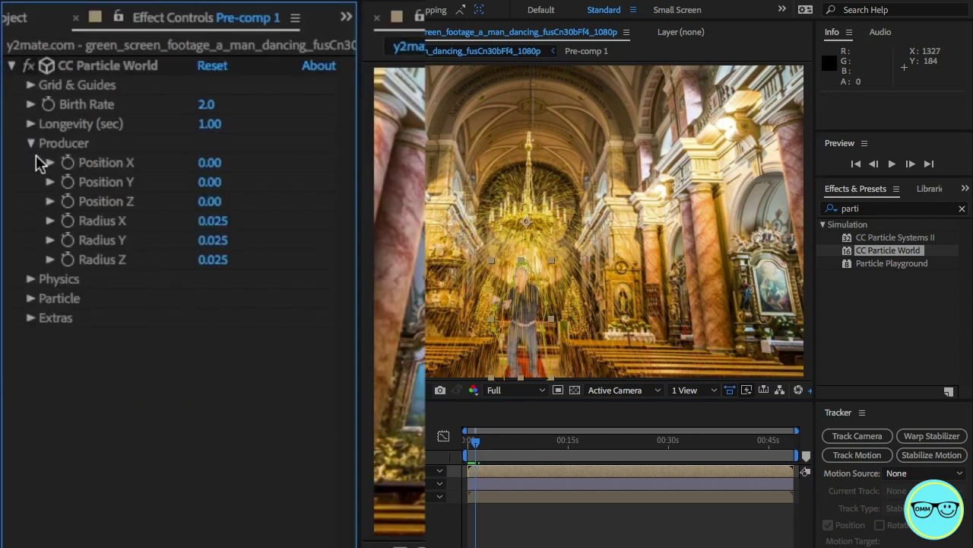
{"action": "left_click", "coordinate": [21, 116]}
{"action": "left_click", "coordinate": [22, 129]}
{"action": "left_click", "coordinate": [32, 163]}
{"action": "left_click", "coordinate": [31, 183]}
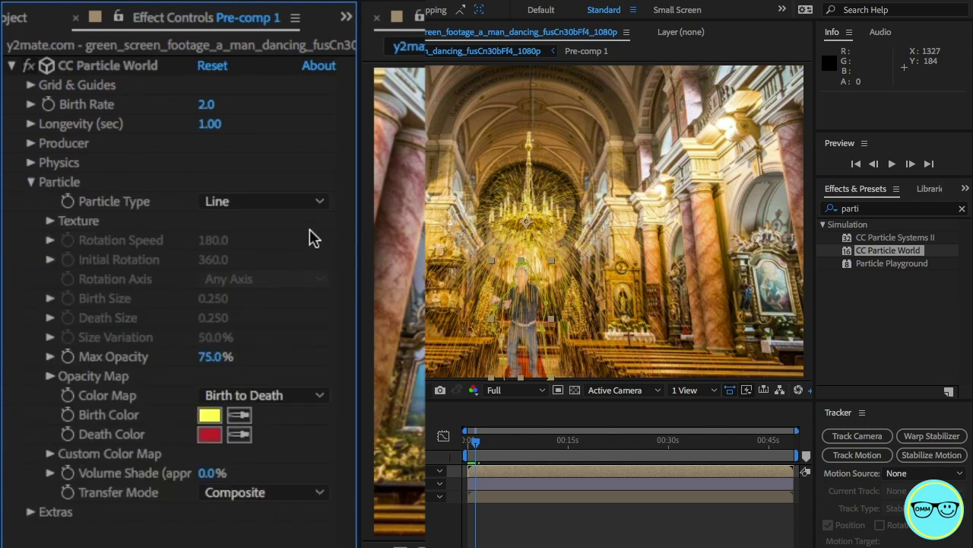
{"action": "left_click", "coordinate": [319, 202]}
{"action": "left_click", "coordinate": [397, 492]}
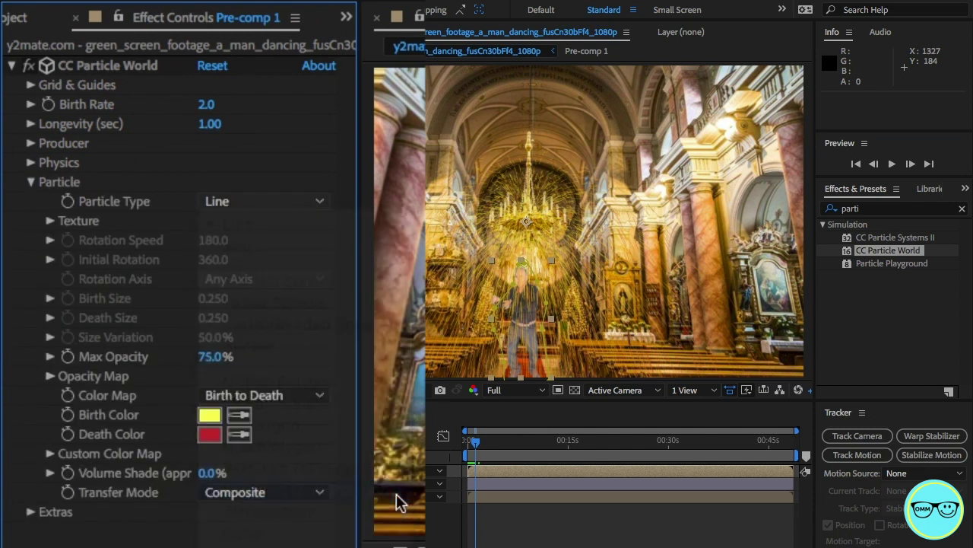
- Use the Paper.png layer as the particle texture, with Effects & Masks as its source
{"action": "left_click", "coordinate": [50, 221]}
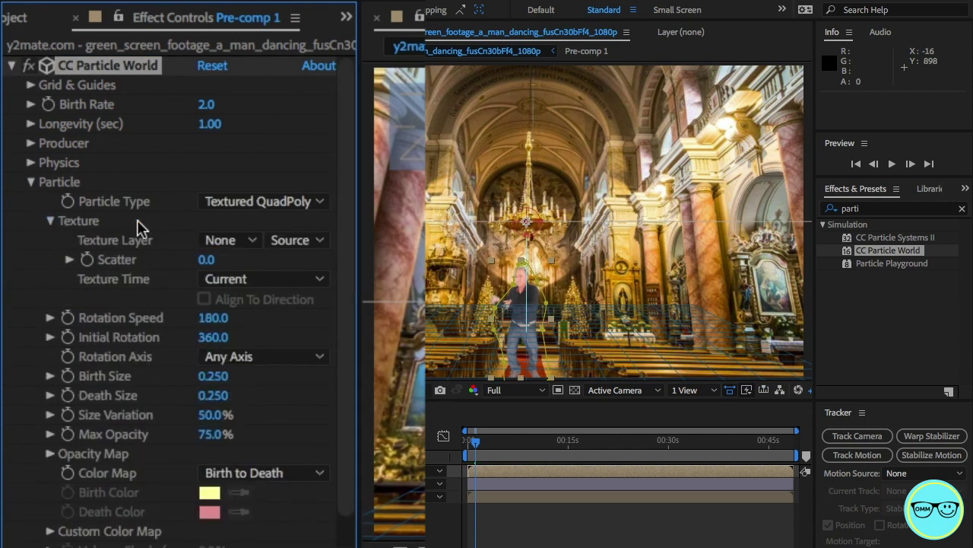
{"action": "left_click", "coordinate": [245, 239]}
{"action": "left_click", "coordinate": [323, 245]}
{"action": "left_click", "coordinate": [324, 239]}
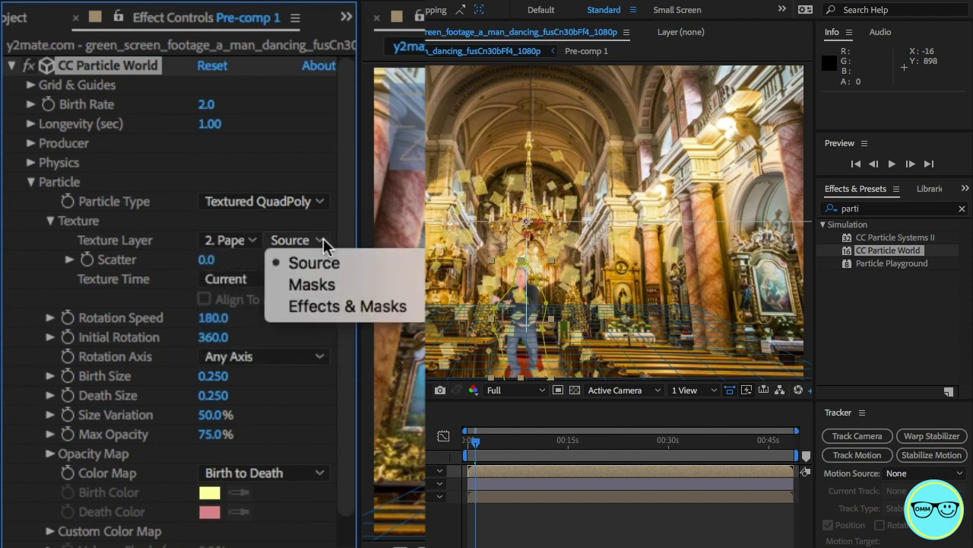
{"action": "left_click", "coordinate": [412, 304]}
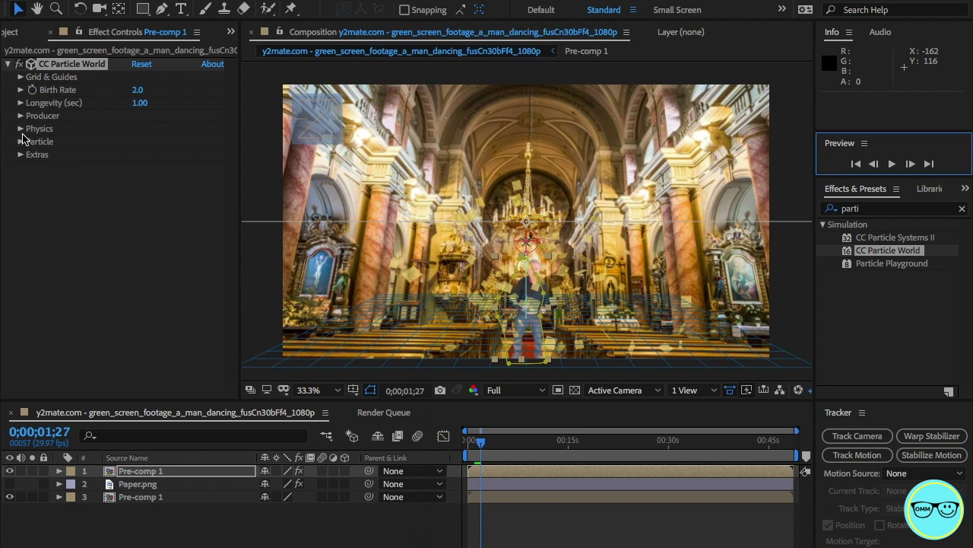
- Review the Physics animation types of CC Particle World and preview the paper particles
{"action": "left_click", "coordinate": [21, 129]}
{"action": "left_click", "coordinate": [213, 141]}
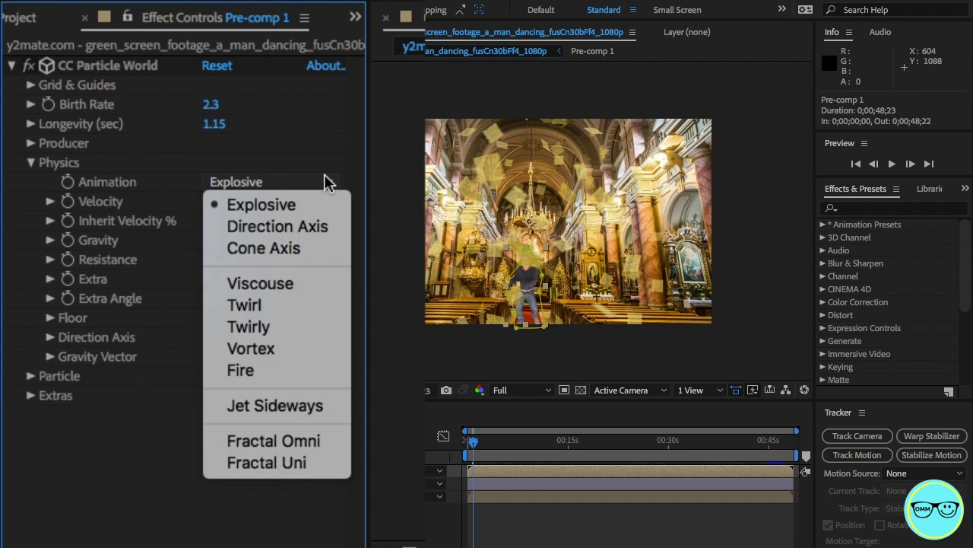
{"action": "left_click", "coordinate": [323, 293]}
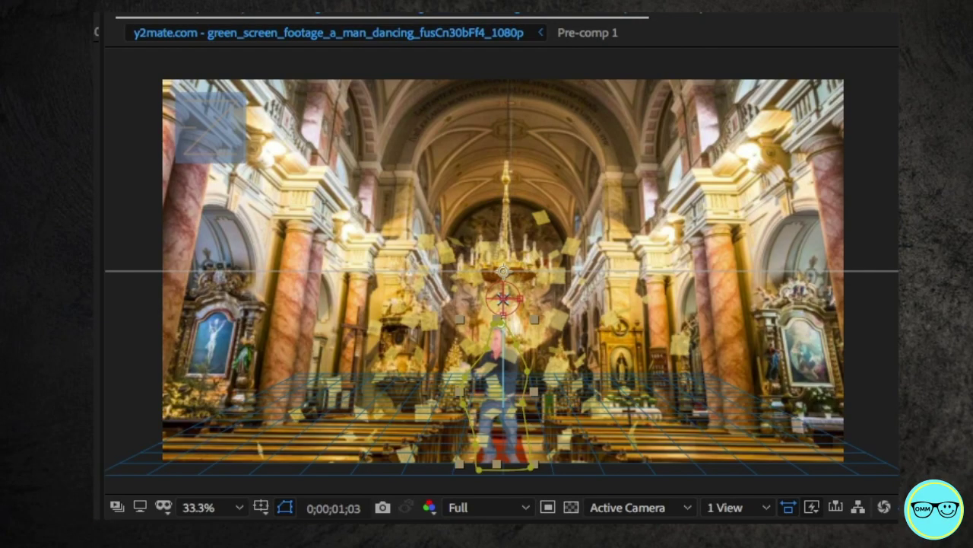
{"action": "key", "text": "space"}
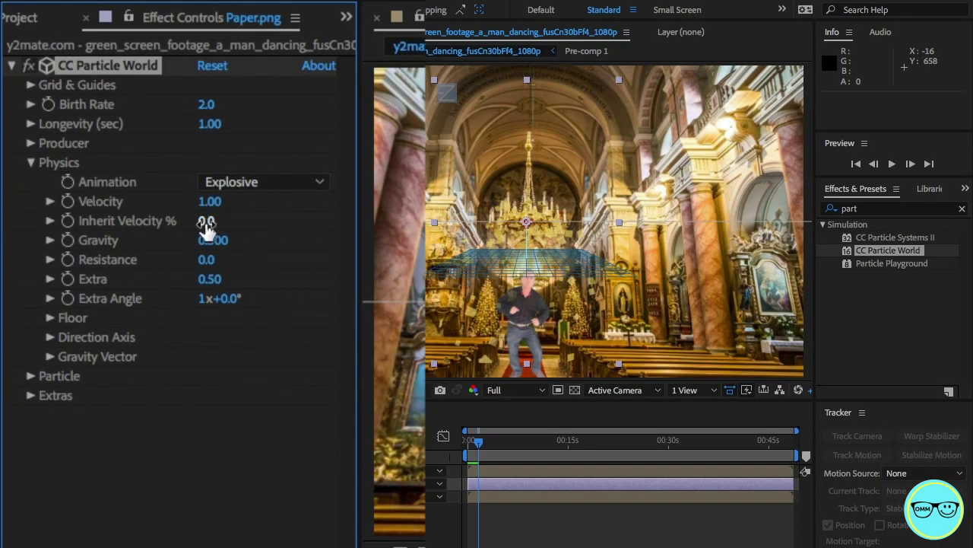
- Set the particle physics Gravity and Velocity to 0 and preview the result
{"action": "left_click", "coordinate": [213, 241]}
{"action": "type", "text": "0"}
{"action": "left_click", "coordinate": [210, 201]}
{"action": "type", "text": "0"}
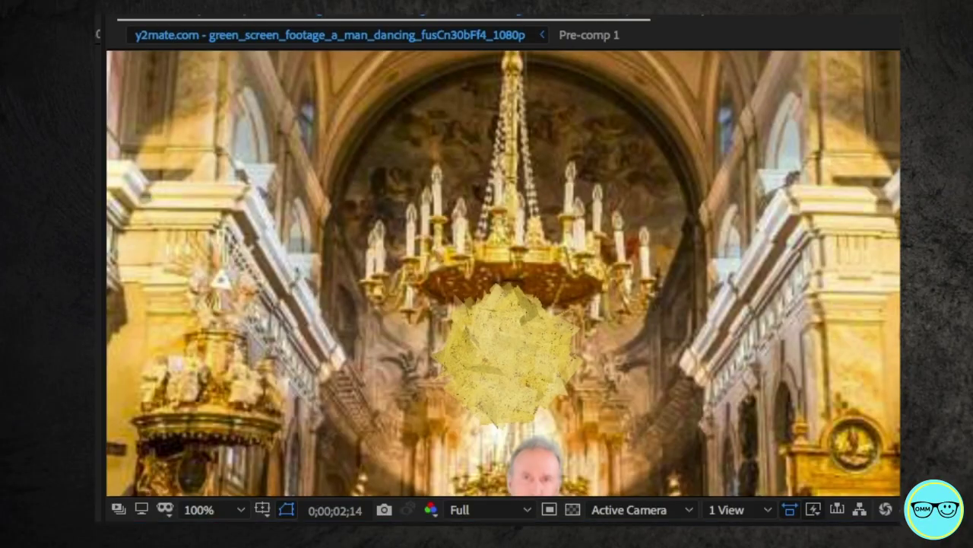
{"action": "key", "text": "space"}
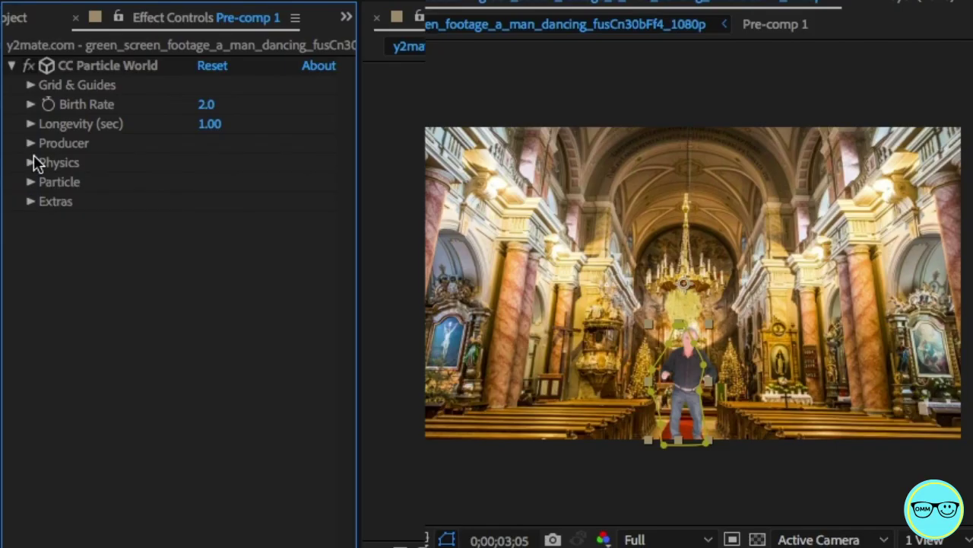
- Try shifting the particle producer to Position X 0.57 and undo the change
{"action": "left_click", "coordinate": [31, 144]}
{"action": "left_click_drag", "start_coordinate": [222, 181], "coordinate": [279, 163]}
{"action": "key", "text": "ctrl+z"}
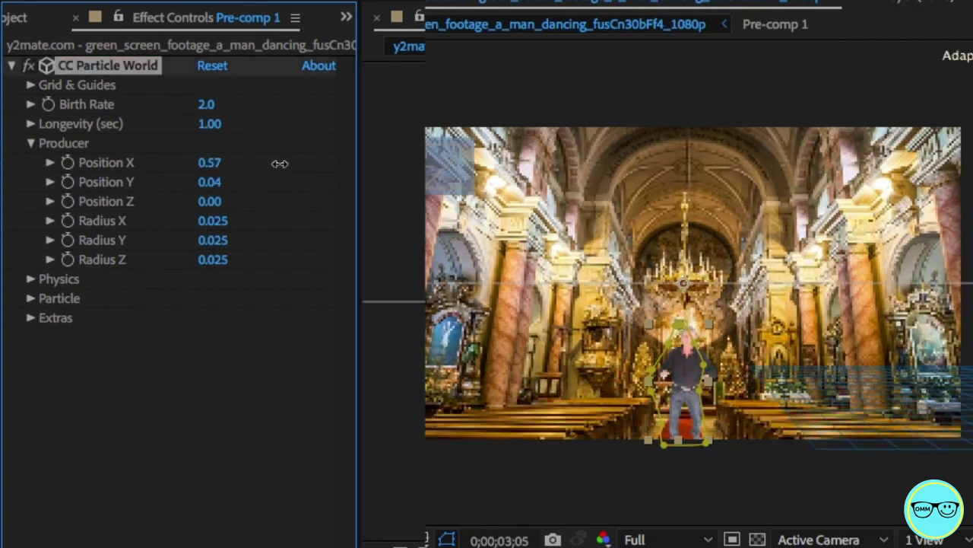
{"action": "key", "text": "ctrl+z"}
- Spread the particle producer by setting Radius X to 0.365, Radius Y to 0.355 and Radius Z to 0.925
{"action": "left_click_drag", "start_coordinate": [213, 220], "coordinate": [282, 232]}
{"action": "left_click_drag", "start_coordinate": [219, 240], "coordinate": [331, 268]}
{"action": "mouse_move", "coordinate": [230, 227]}
{"action": "left_mouse_down"}
{"action": "mouse_move", "coordinate": [217, 223]}
{"action": "mouse_move", "coordinate": [223, 244]}
{"action": "left_mouse_up"}
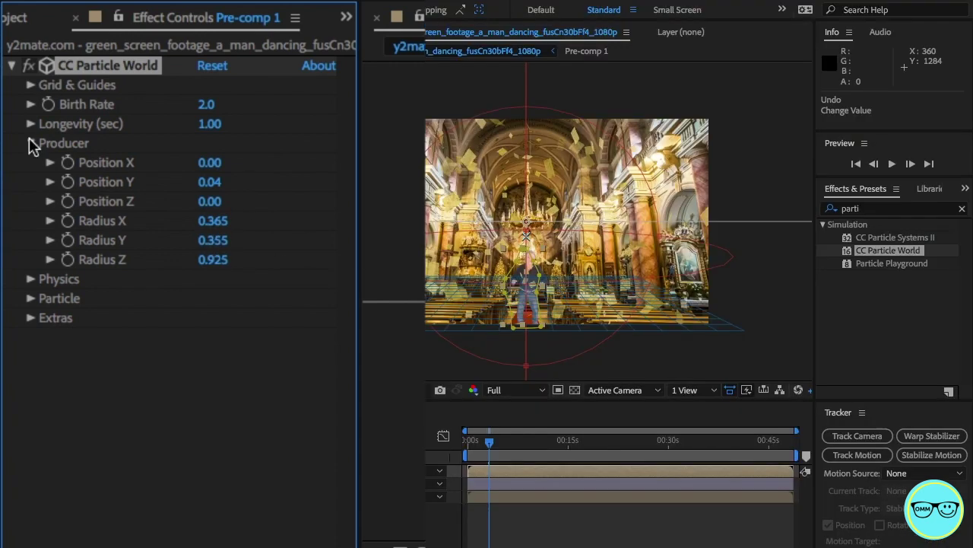
{"action": "left_click", "coordinate": [31, 144]}
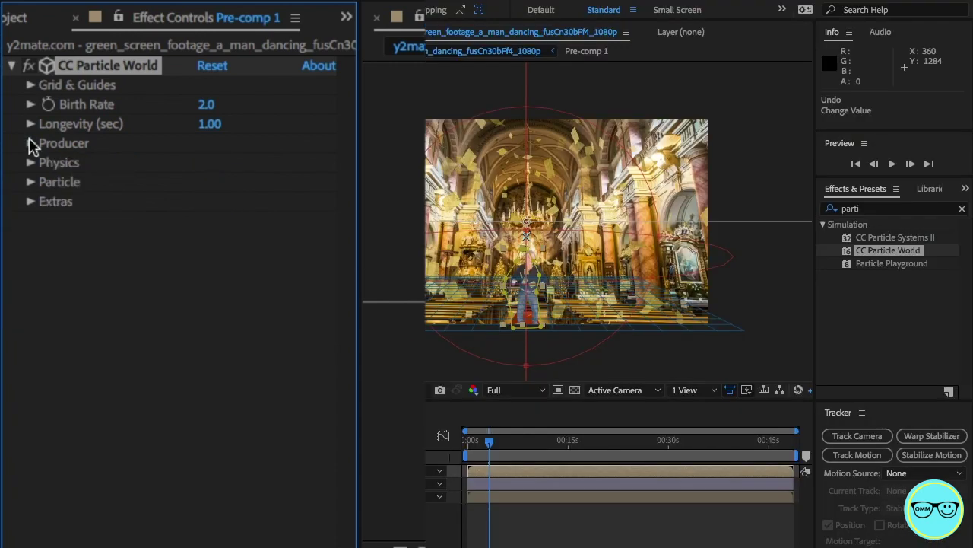
- Set the particles' Birth Size to 0.470, Death Size to 0.330 and Max Opacity to 100%
{"action": "left_click", "coordinate": [30, 183]}
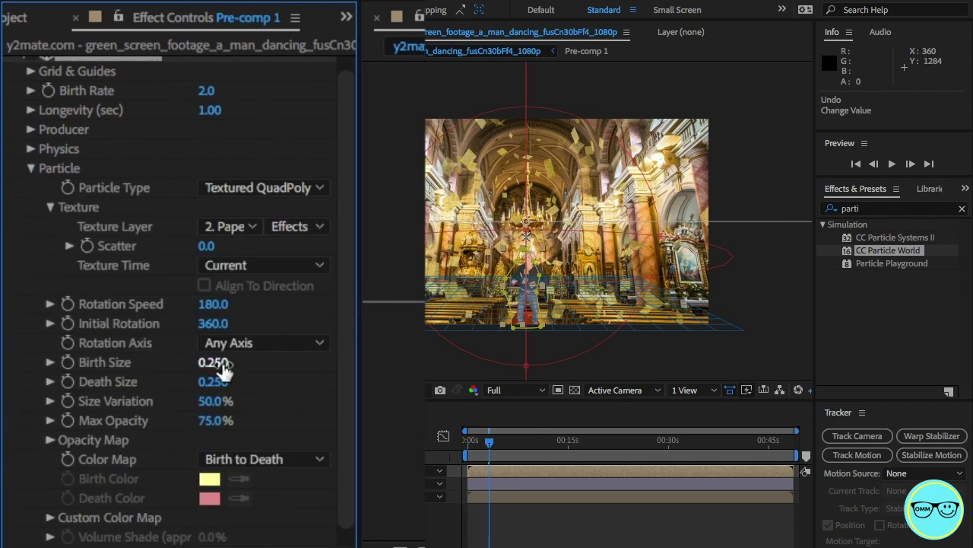
{"action": "left_click_drag", "start_coordinate": [223, 368], "coordinate": [236, 384]}
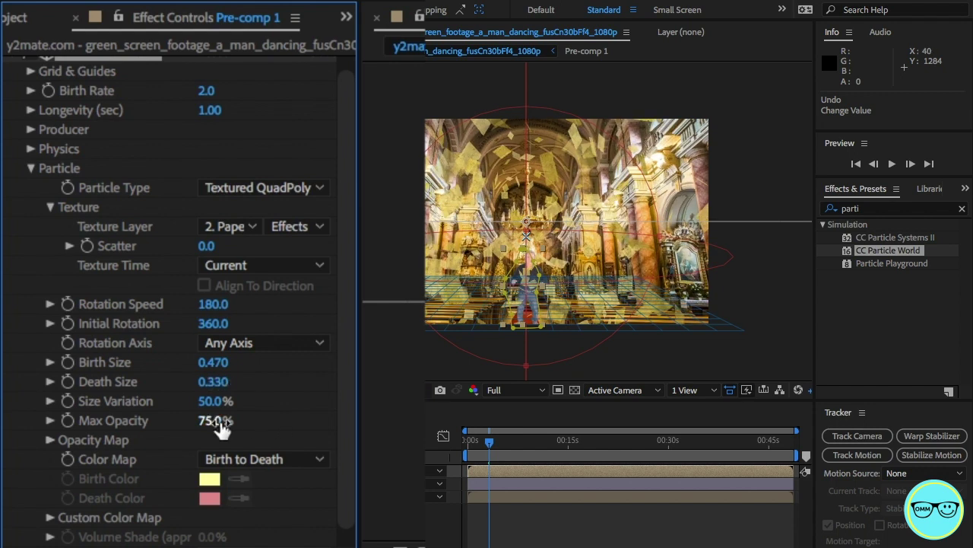
{"action": "left_click", "coordinate": [215, 421]}
{"action": "key", "text": "Return"}
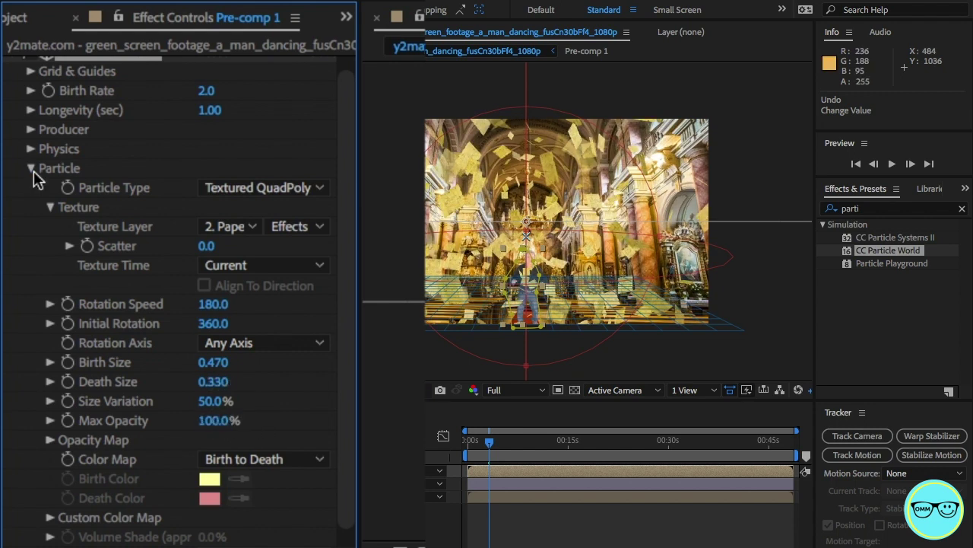
- Raise the particle Birth Rate to 2.3 and Longevity to 1.15 seconds
{"action": "left_click", "coordinate": [31, 169]}
{"action": "left_click_drag", "start_coordinate": [214, 104], "coordinate": [229, 127]}
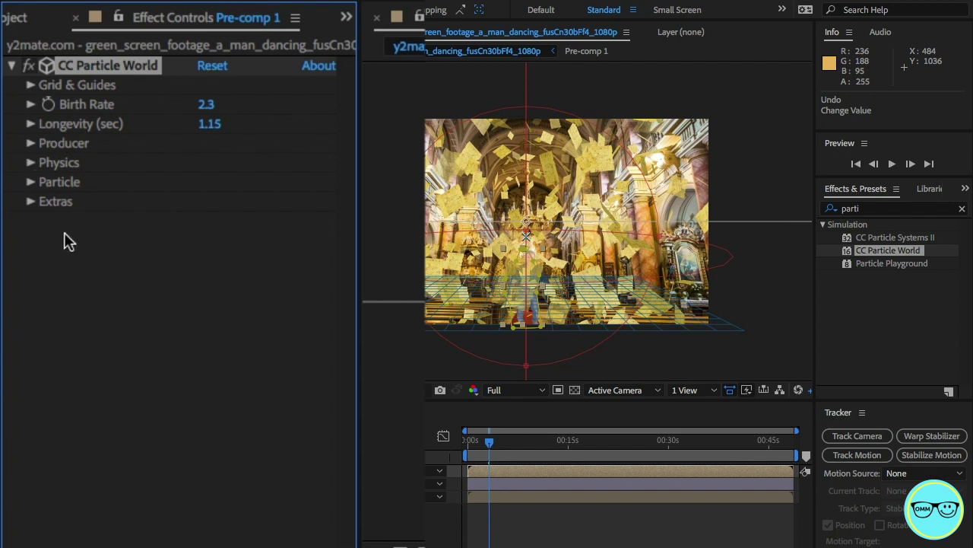
- Try rotating the Effect Camera to Rotation Y -40° and undo the change
{"action": "left_click", "coordinate": [30, 201]}
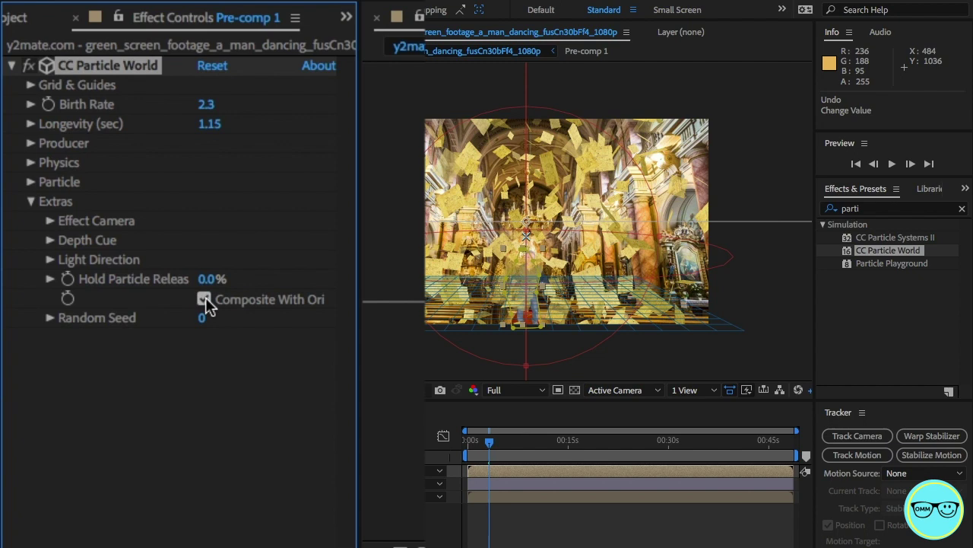
{"action": "left_click", "coordinate": [50, 220]}
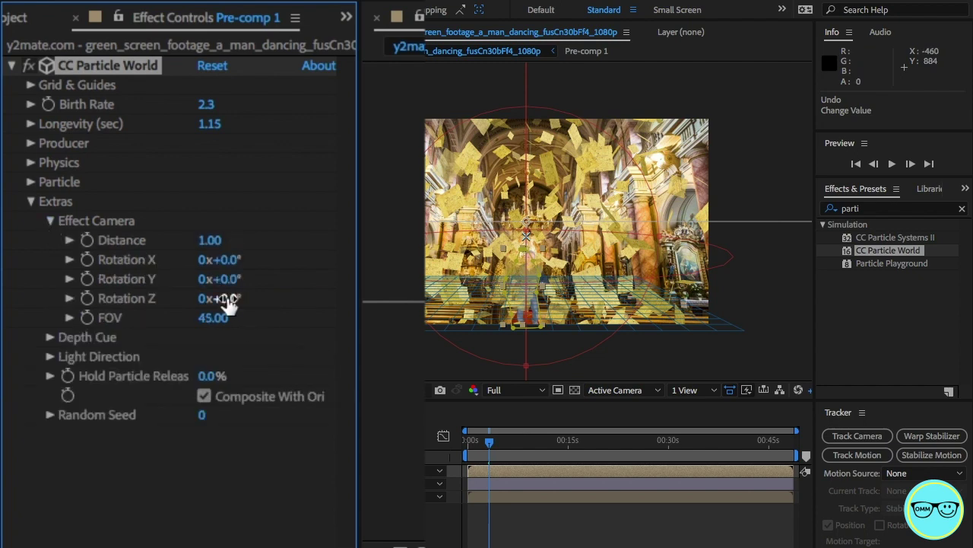
{"action": "left_click_drag", "start_coordinate": [228, 299], "coordinate": [190, 292]}
{"action": "key", "text": "ctrl+z"}
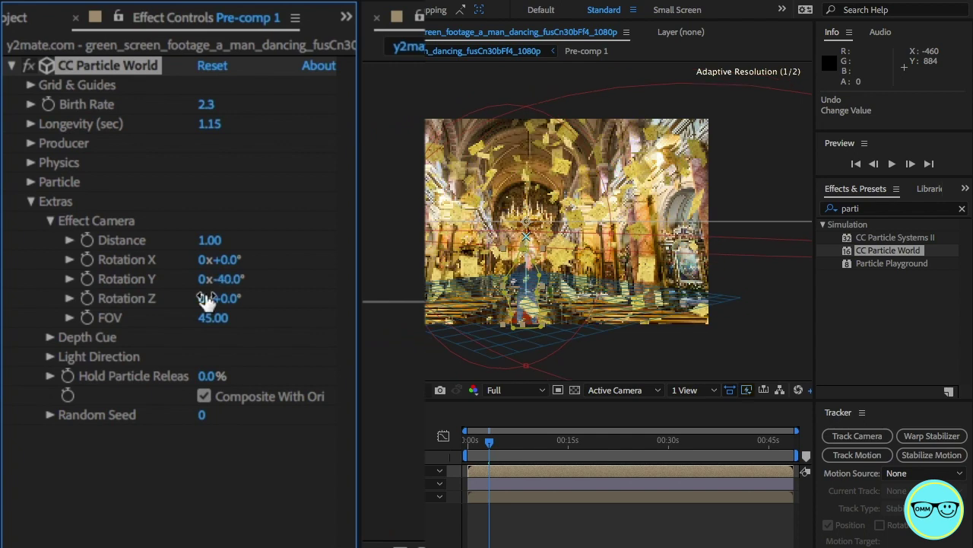
{"action": "key", "text": "ctrl+z"}
{"action": "left_click_drag", "start_coordinate": [229, 263], "coordinate": [213, 243]}
{"action": "key", "text": "ctrl+z"}
- Keyframe the Effect Camera's Rotation Y so that the camera turns around the particles over time
{"action": "left_click_drag", "start_coordinate": [492, 438], "coordinate": [536, 443]}
{"action": "left_click", "coordinate": [88, 280]}
{"action": "mouse_move", "coordinate": [228, 279]}
{"action": "left_mouse_down"}
{"action": "mouse_move", "coordinate": [451, 298]}
{"action": "mouse_move", "coordinate": [234, 280]}
{"action": "left_mouse_up"}
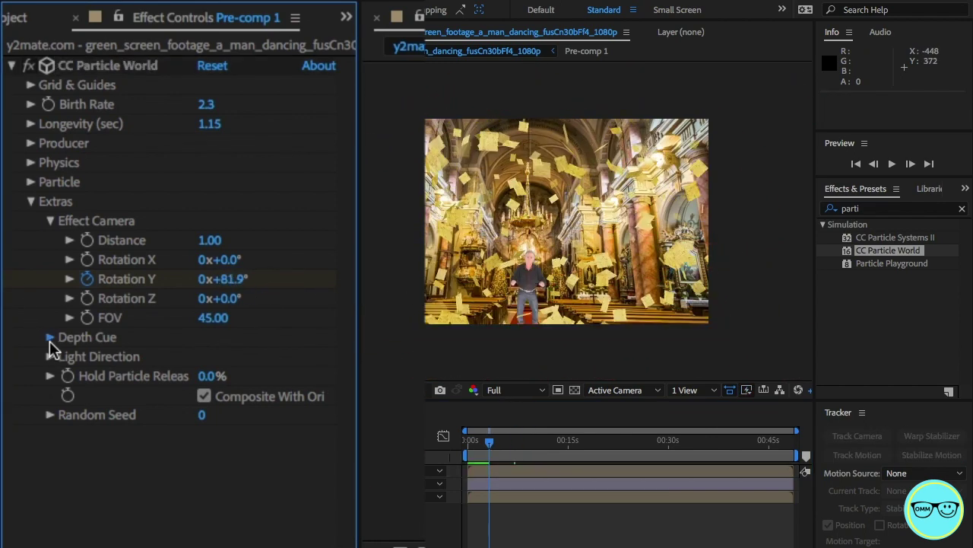
- Set the particles' Depth Cue type to Fade with a Distance of 3.00
{"action": "left_click", "coordinate": [50, 340]}
{"action": "left_click", "coordinate": [292, 360]}
{"action": "left_click", "coordinate": [268, 402]}
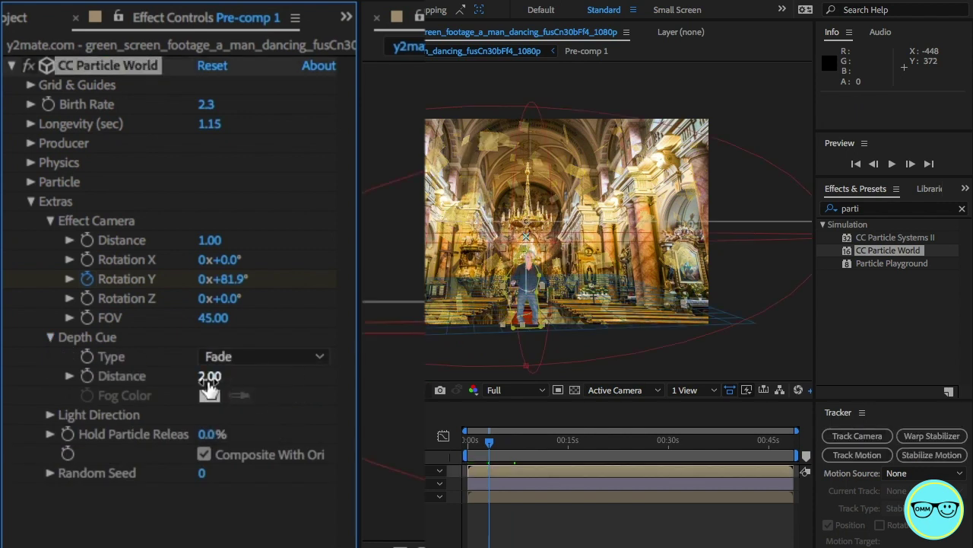
{"action": "left_click_drag", "start_coordinate": [197, 378], "coordinate": [191, 376]}
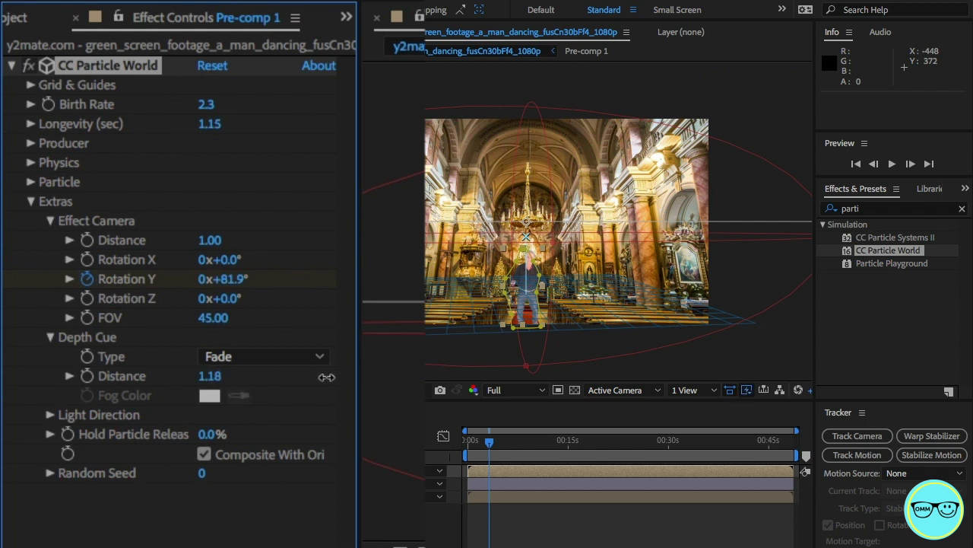
{"action": "left_click_drag", "start_coordinate": [326, 377], "coordinate": [328, 377]}
{"action": "left_click", "coordinate": [220, 377]}
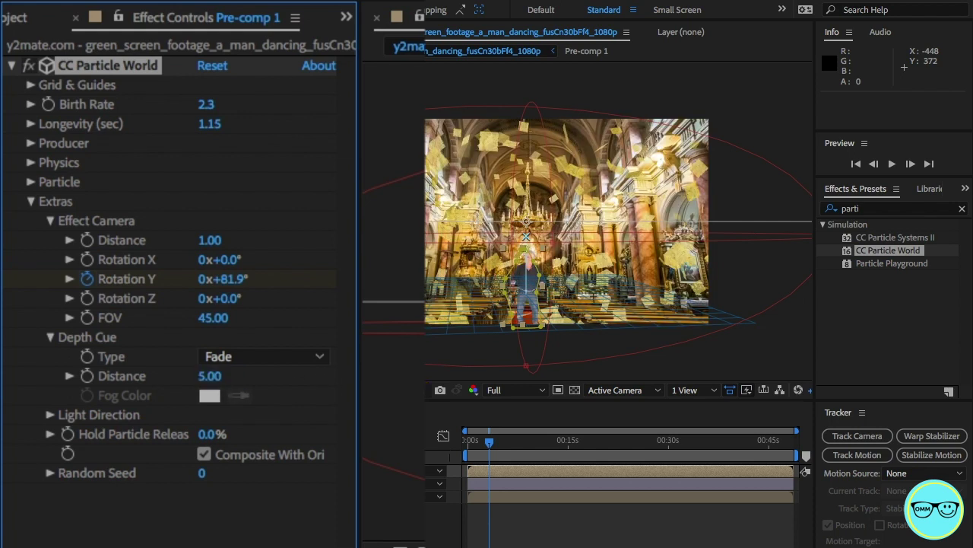
{"action": "left_click", "coordinate": [212, 377]}
{"action": "type", "text": "3"}
{"action": "key", "text": "Return"}
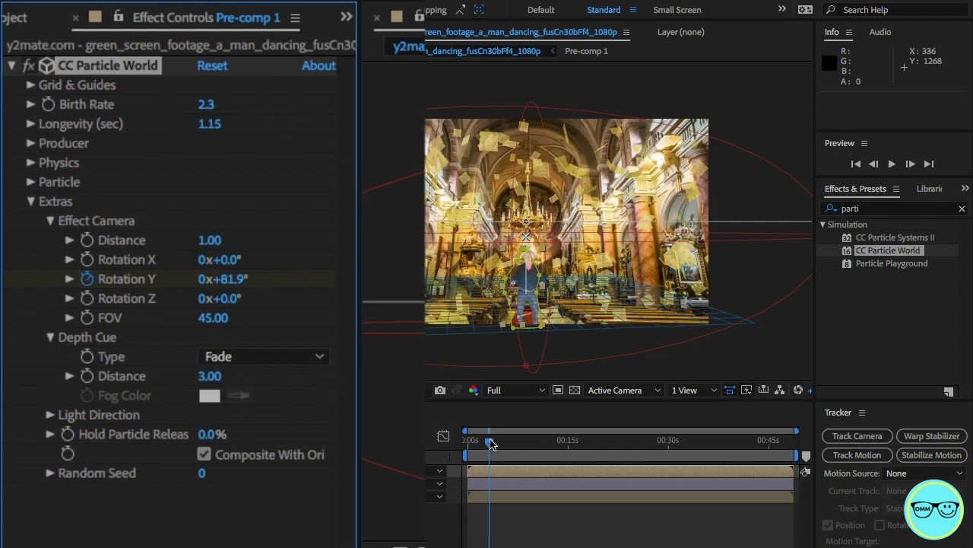
- Go to frame 0;00;00;23 and set the Light Direction's Light Y to 0.940
{"action": "left_click_drag", "start_coordinate": [491, 443], "coordinate": [473, 443]}
{"action": "left_click", "coordinate": [51, 414]}
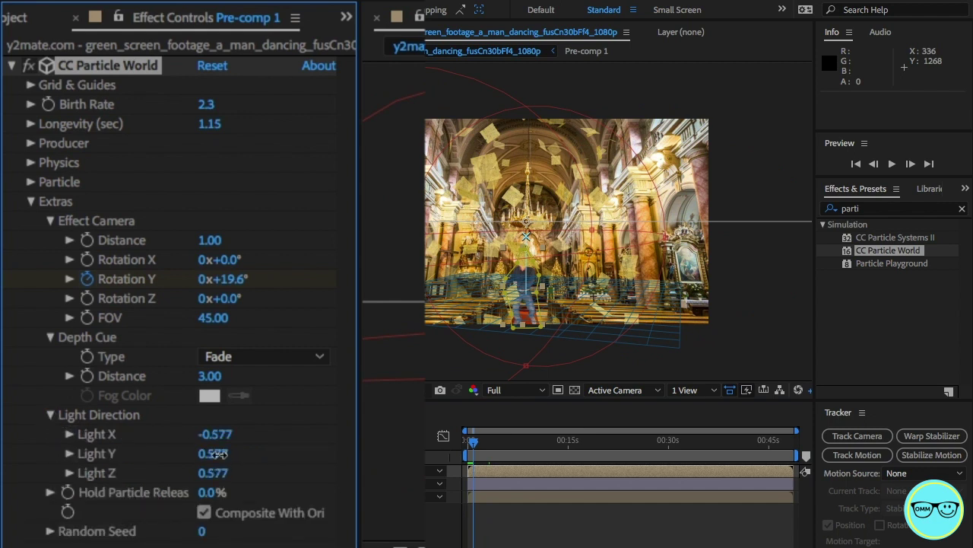
{"action": "left_click_drag", "start_coordinate": [251, 456], "coordinate": [279, 454]}
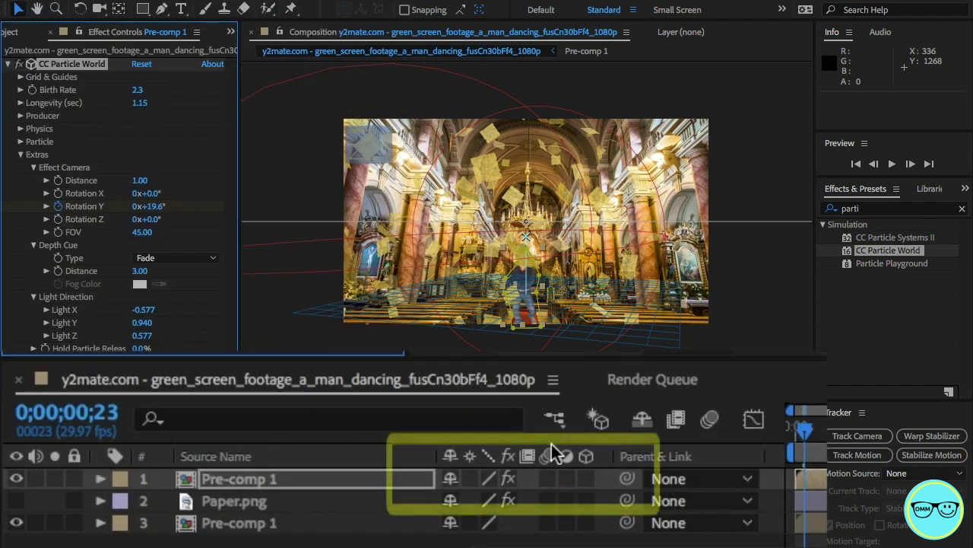
- Turn on motion blur for the upper Pre-comp 1 layer and enable it for the whole composition
{"action": "left_click", "coordinate": [548, 479]}
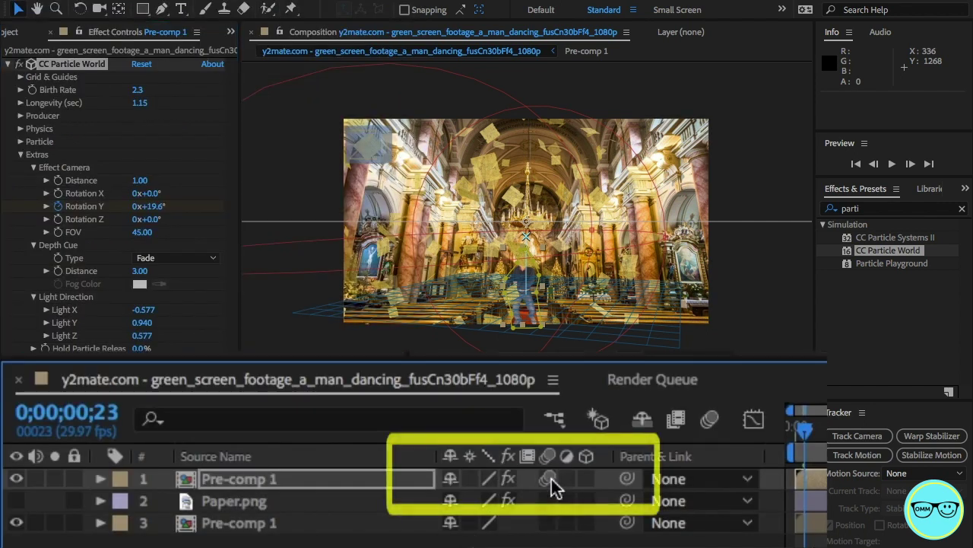
{"action": "left_click", "coordinate": [718, 420]}
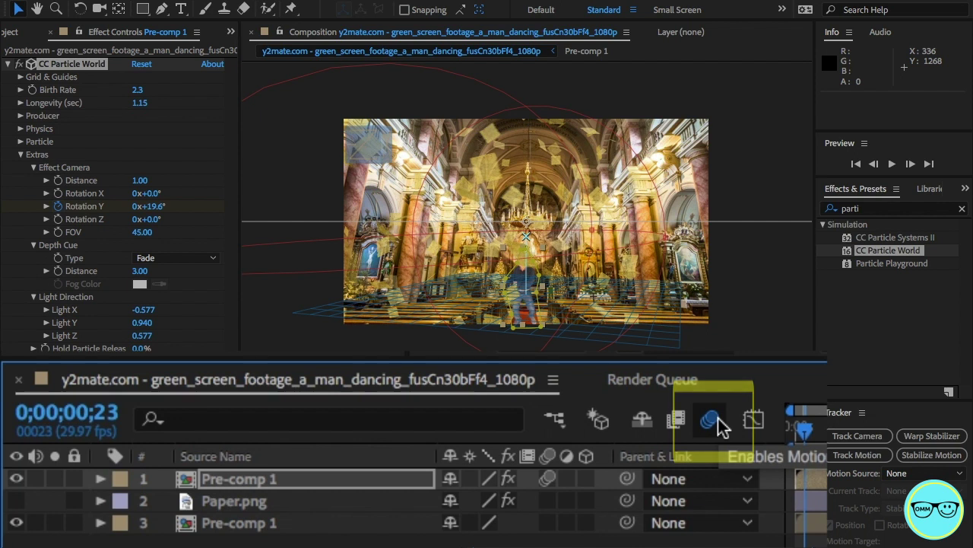